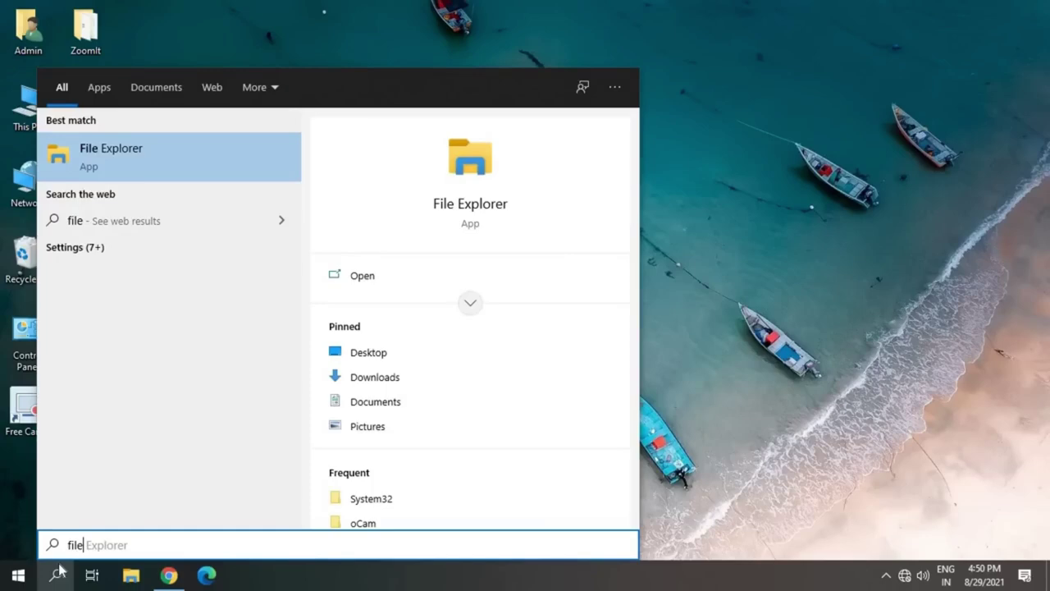
# - Open File Explorer and select Local Disk (C:) in This PC to check the existing drives
pyautogui.click(119, 163)
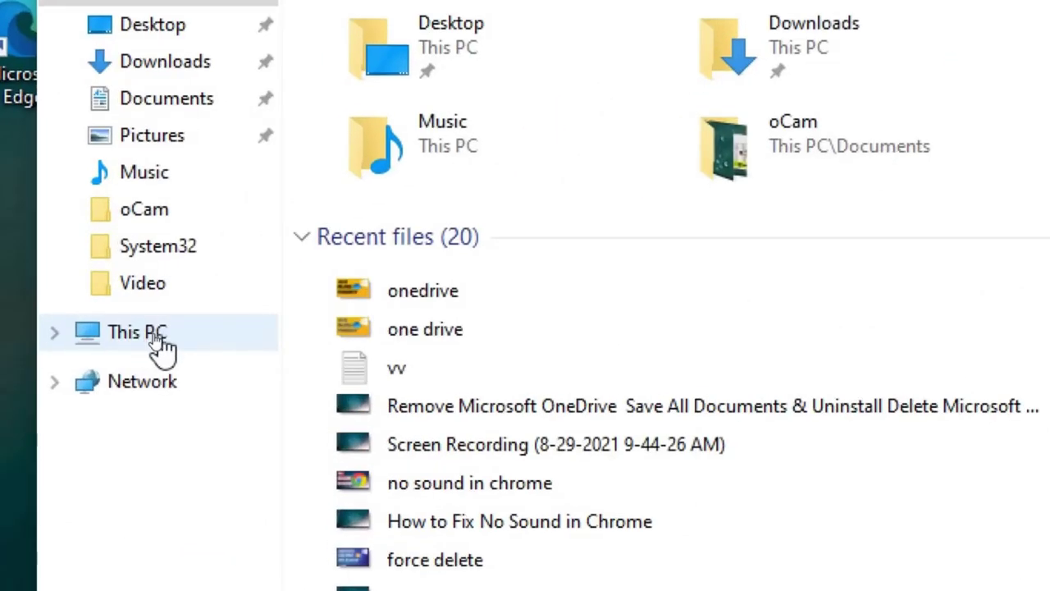
pyautogui.click(151, 339)
pyautogui.click(477, 358)
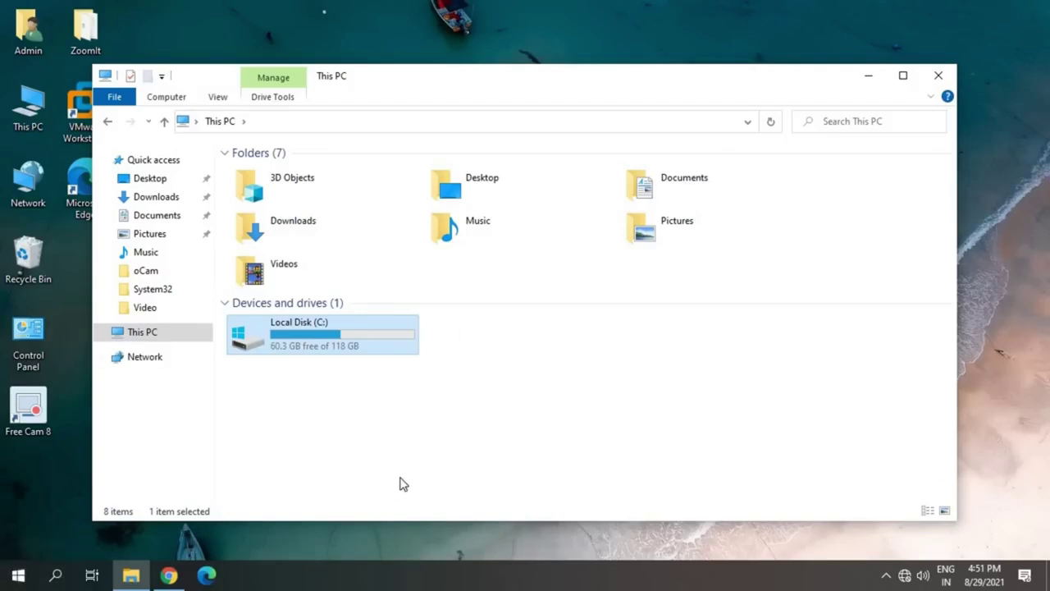
# - Open Disk Management by running diskmgmt.msc, and close the File Explorer window
pyautogui.rightClick(18, 575)
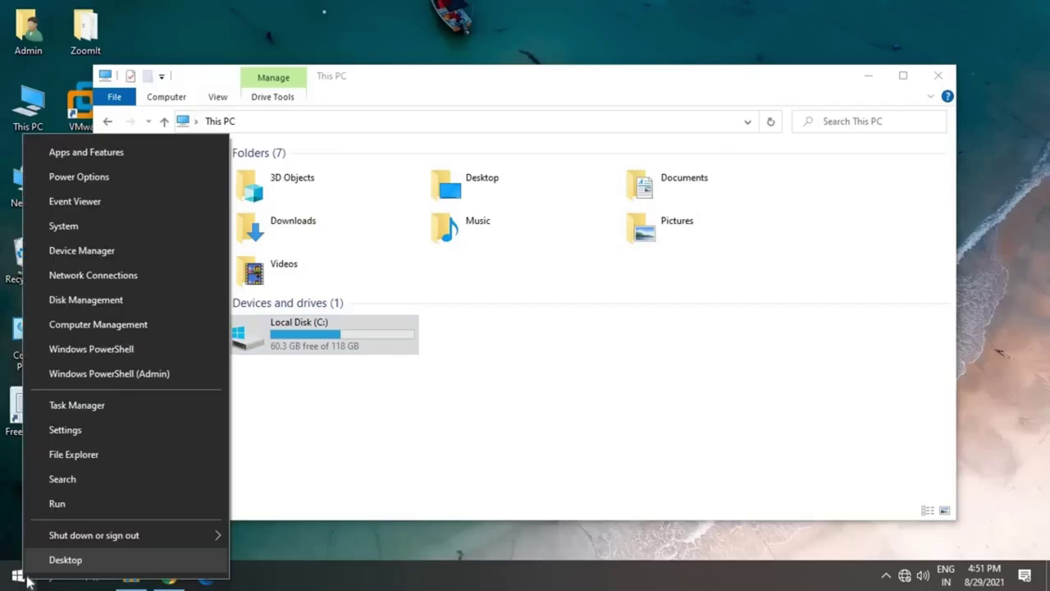
pyautogui.click(101, 505)
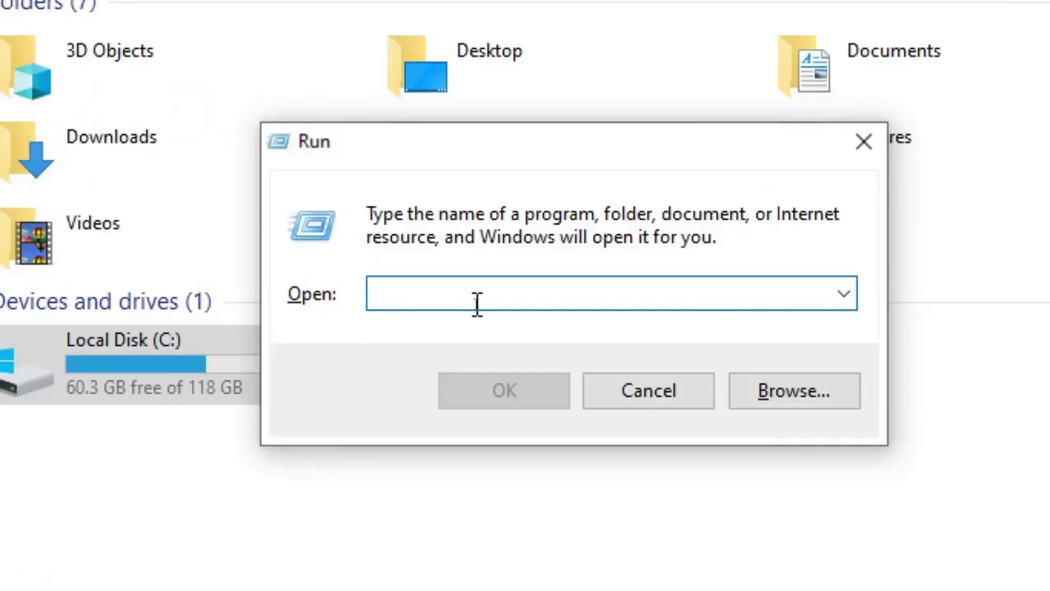
pyautogui.write('diskmgmt.msc')
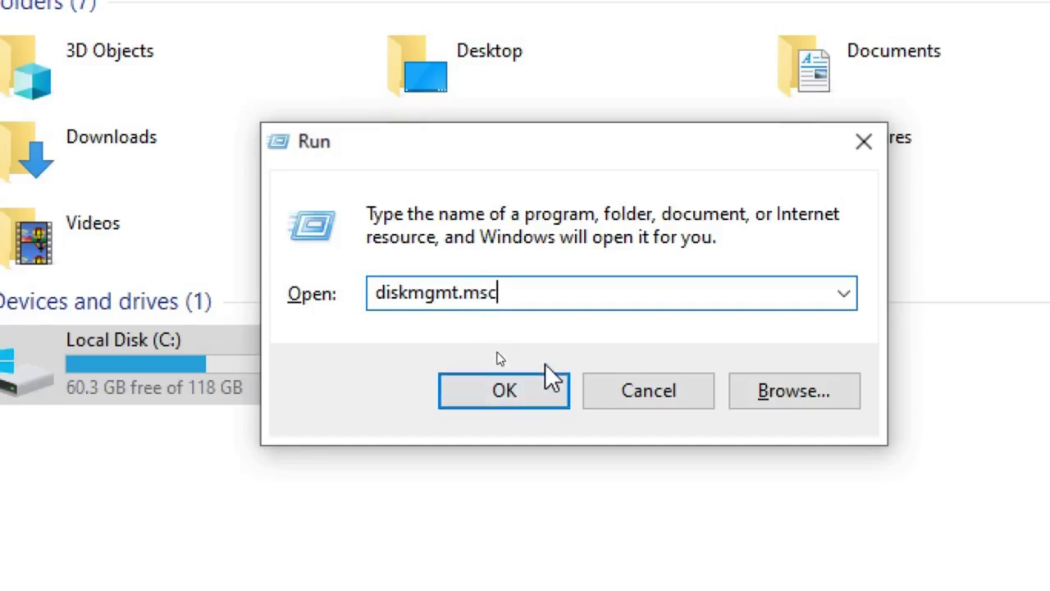
pyautogui.click(512, 401)
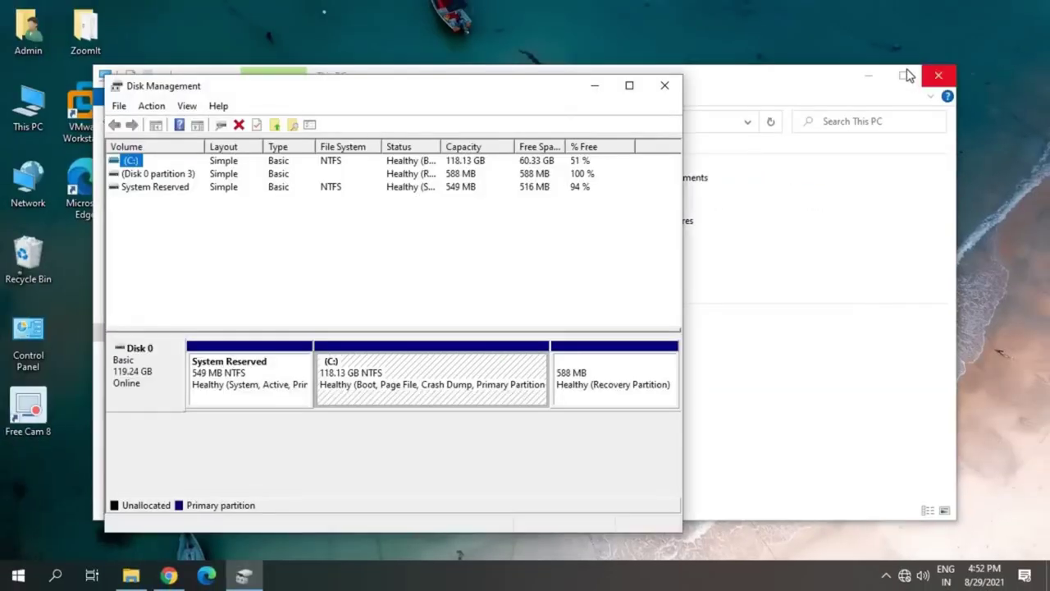
pyautogui.click(936, 80)
pyautogui.click(936, 79)
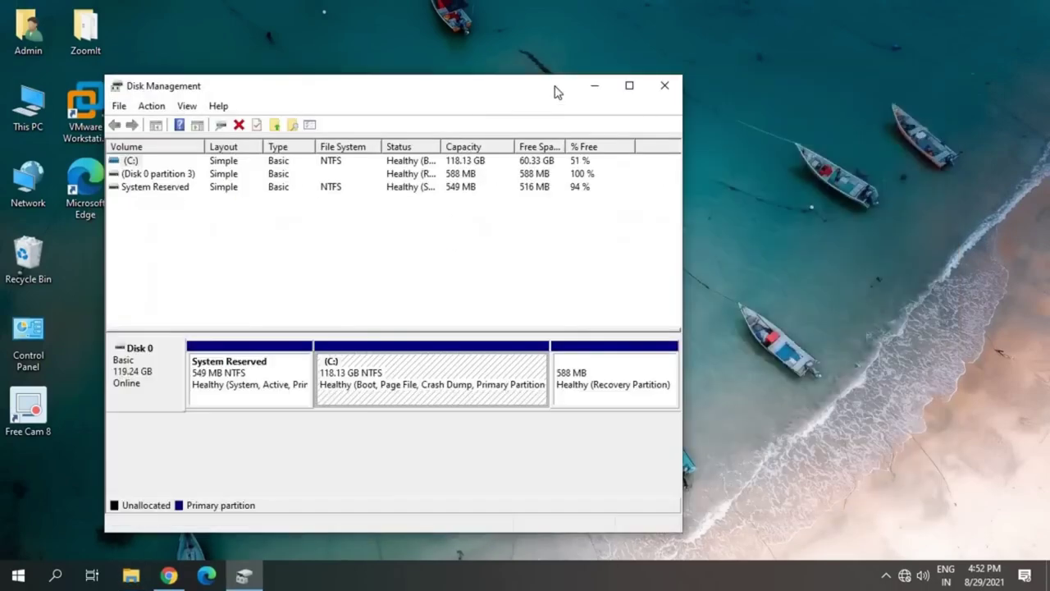
# - Examine the System Reserved, C: and recovery partitions on Disk 0
pyautogui.moveTo(556, 89); pyautogui.dragTo(708, 52)
pyautogui.click(379, 349)
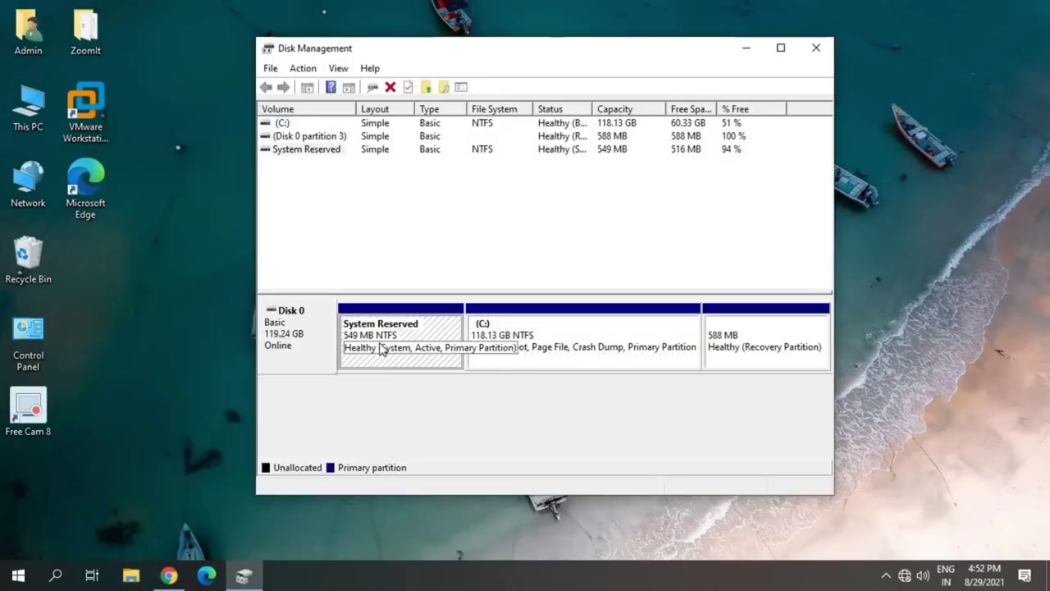
pyautogui.click(748, 351)
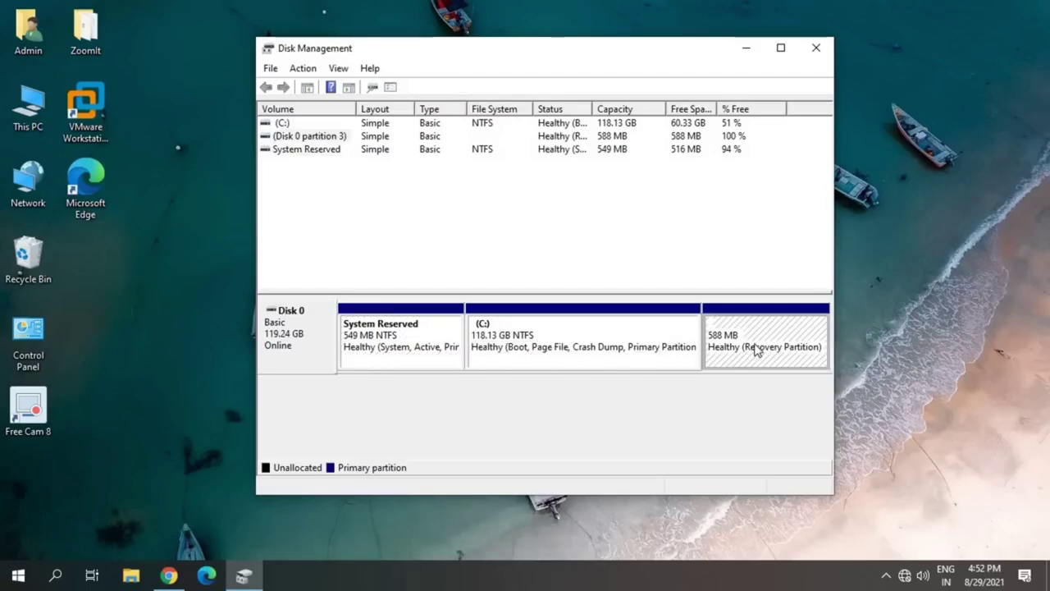
pyautogui.click(557, 359)
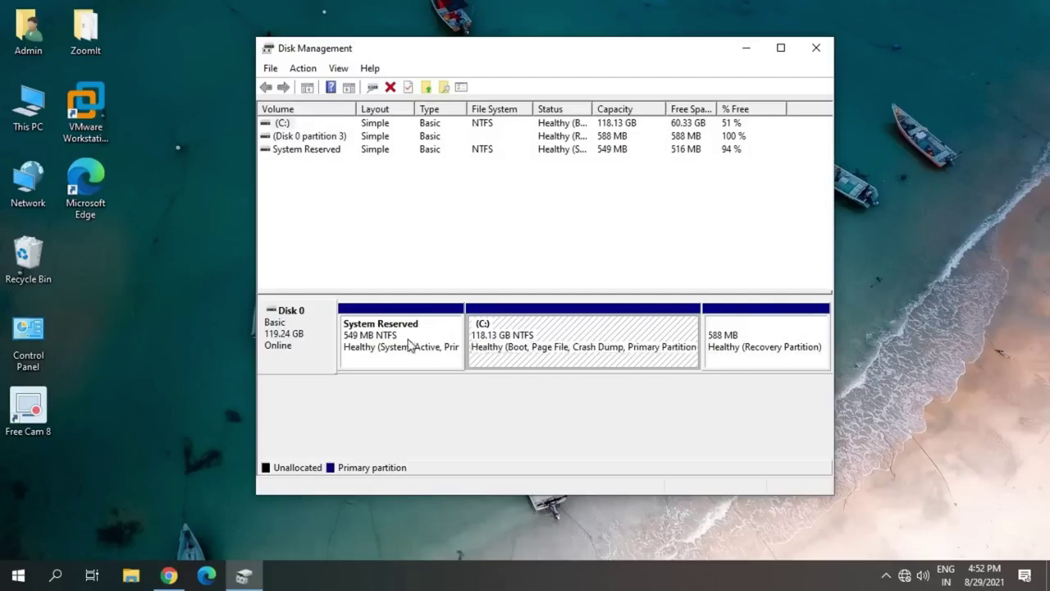
pyautogui.click(375, 338)
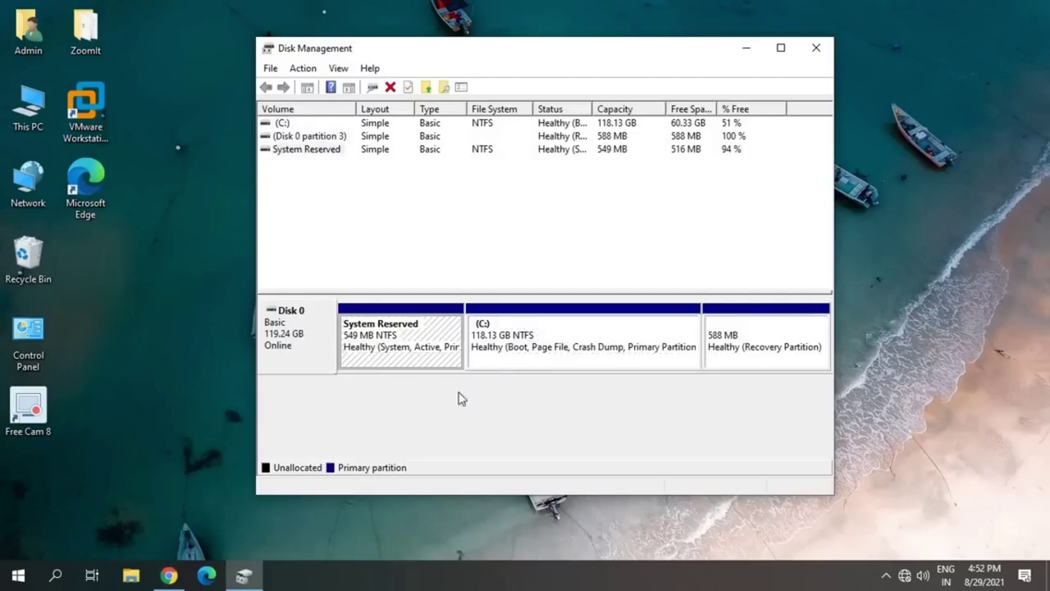
pyautogui.click(788, 350)
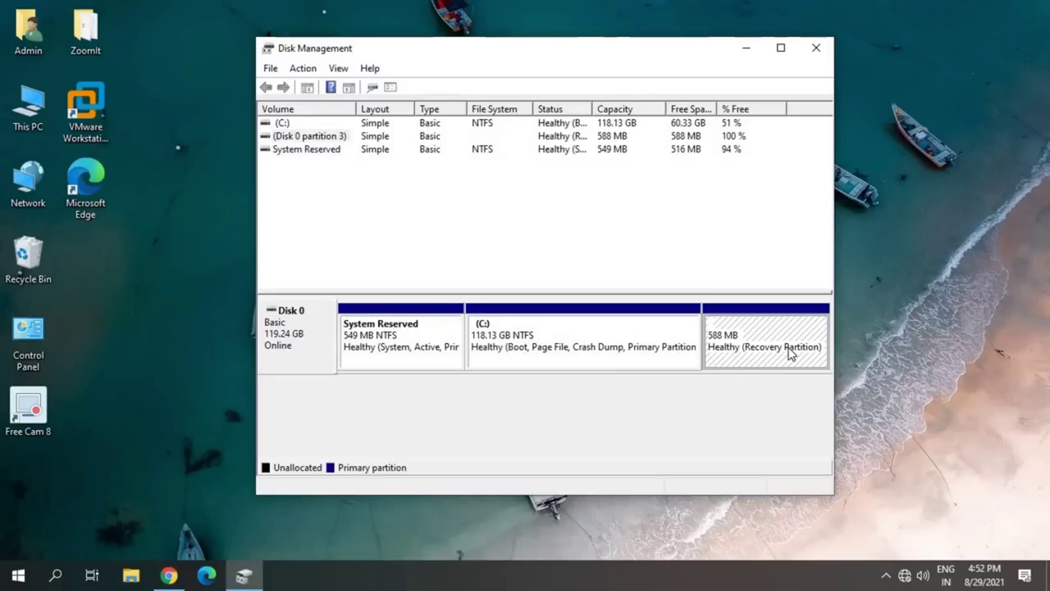
pyautogui.click(557, 339)
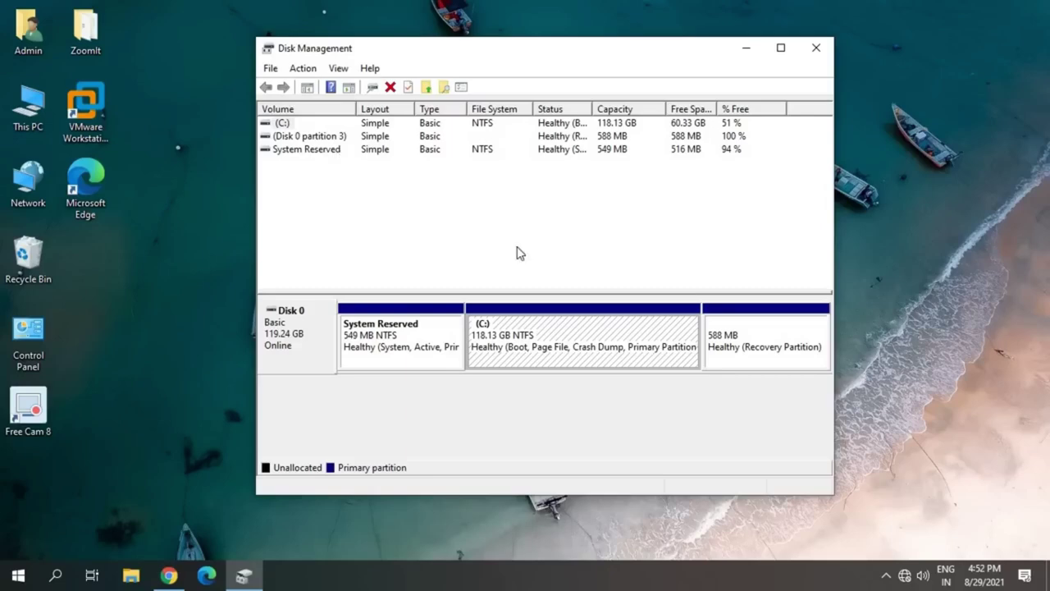
# - Shrink the C: volume by 5000 MB
pyautogui.rightClick(538, 336)
pyautogui.rightClick(525, 333)
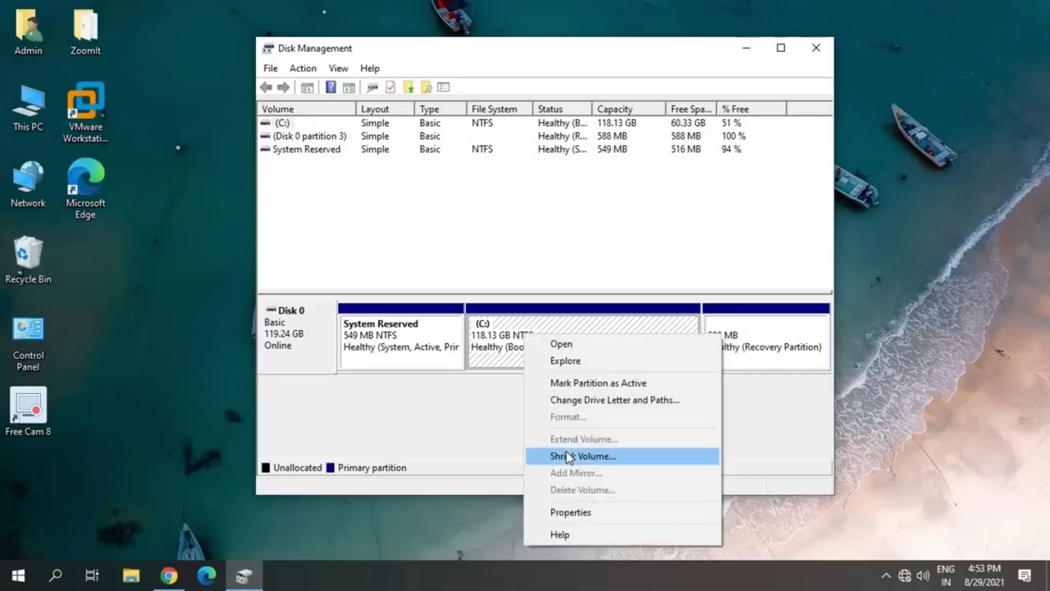
pyautogui.click(569, 456)
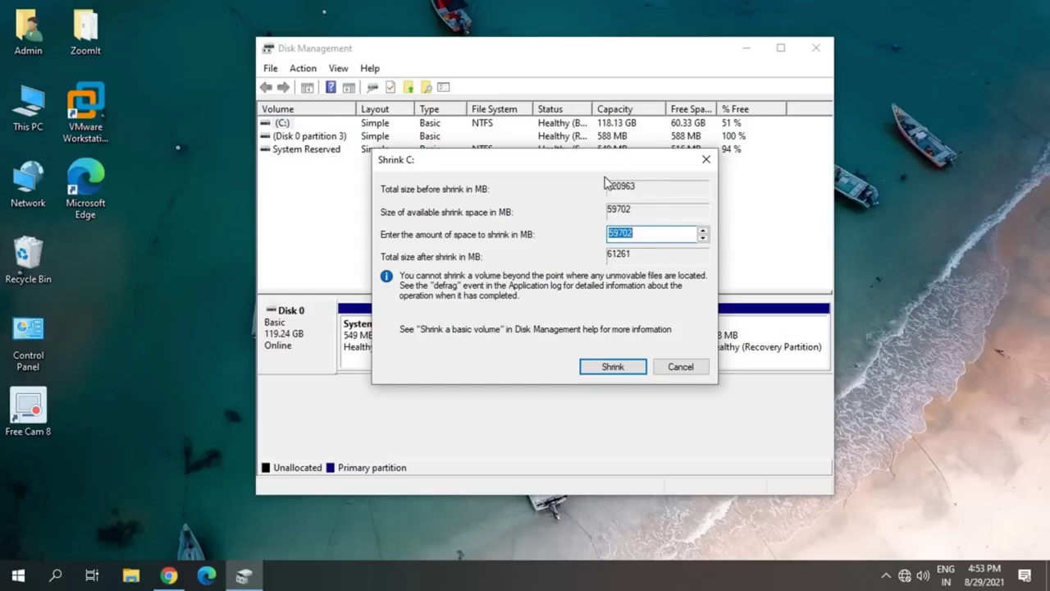
pyautogui.click(644, 235)
pyautogui.moveTo(605, 232); pyautogui.dragTo(604, 233)
pyautogui.write('5000')
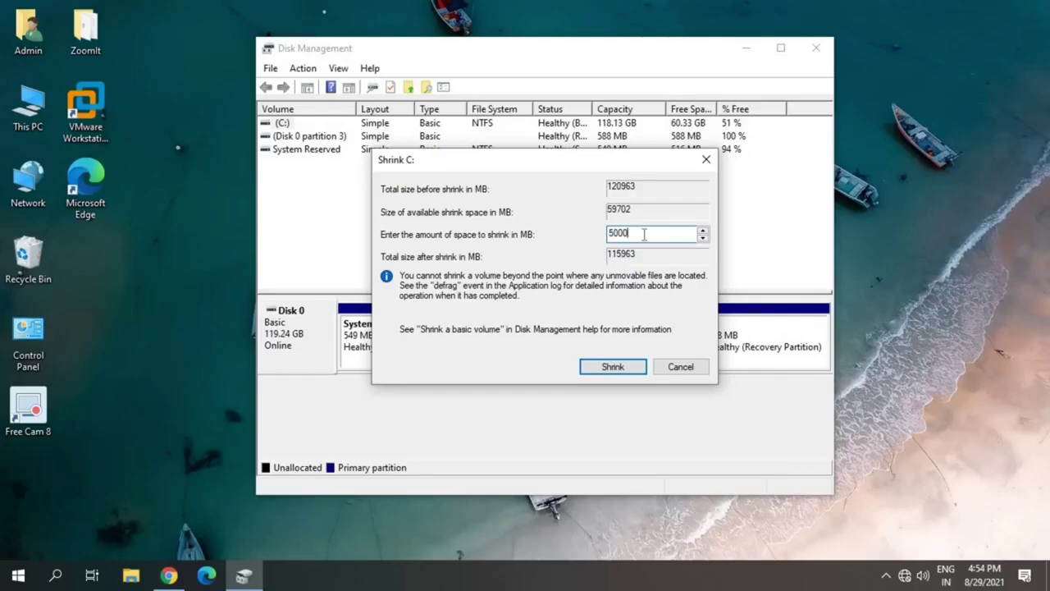
pyautogui.click(614, 366)
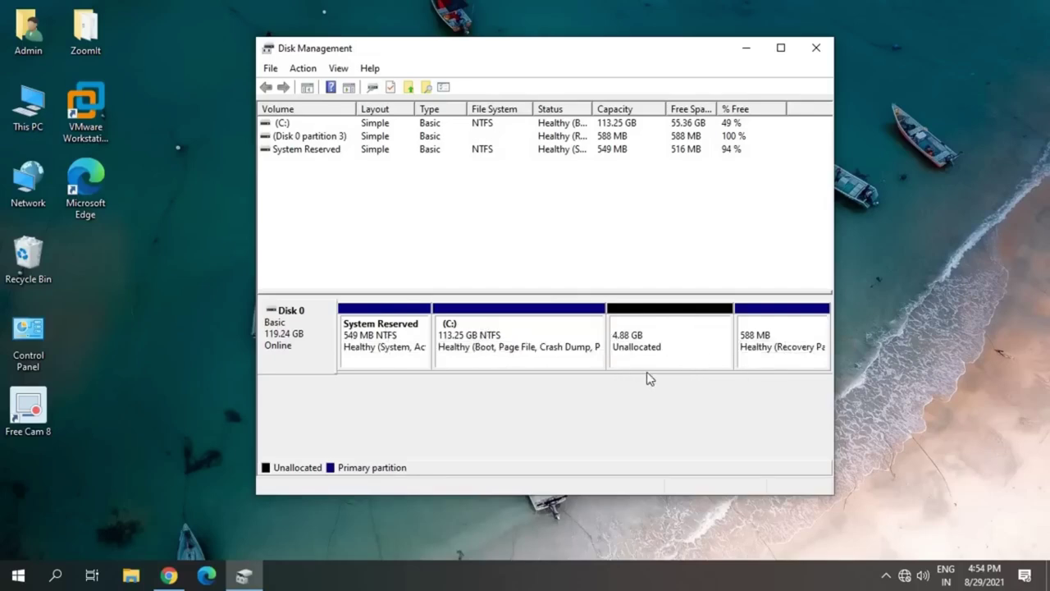
# - Start a new simple volume of 4999 MB in the unallocated space on Disk 0 and assign it drive letter D
pyautogui.click(673, 343)
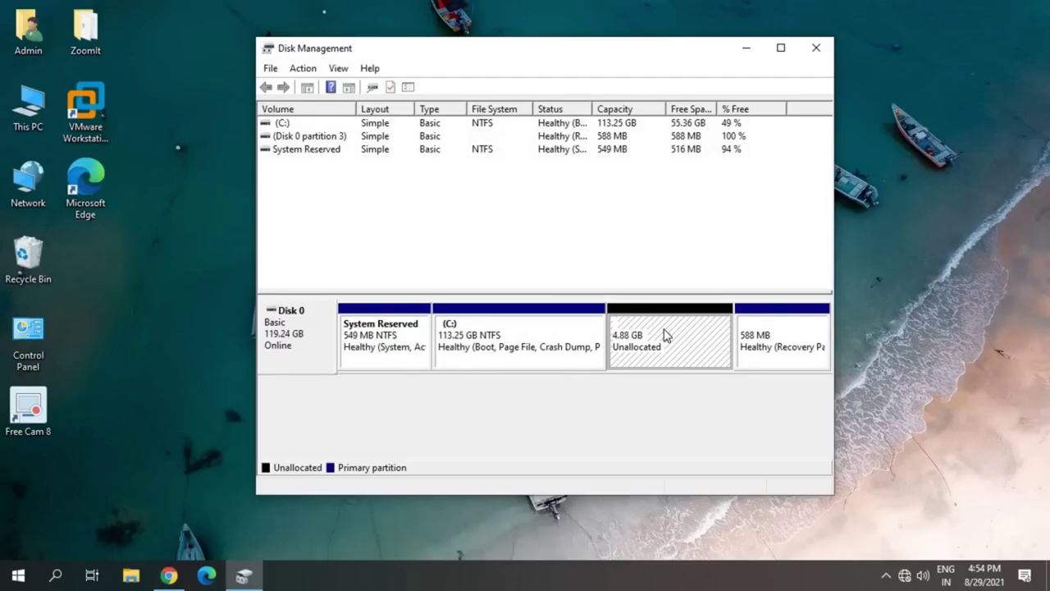
pyautogui.rightClick(666, 335)
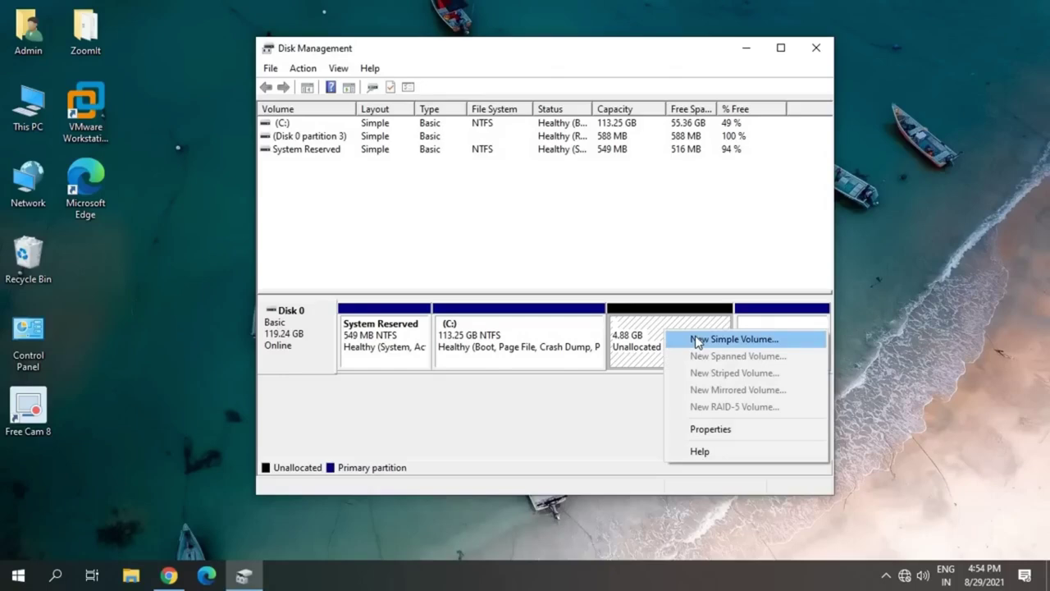
pyautogui.click(696, 339)
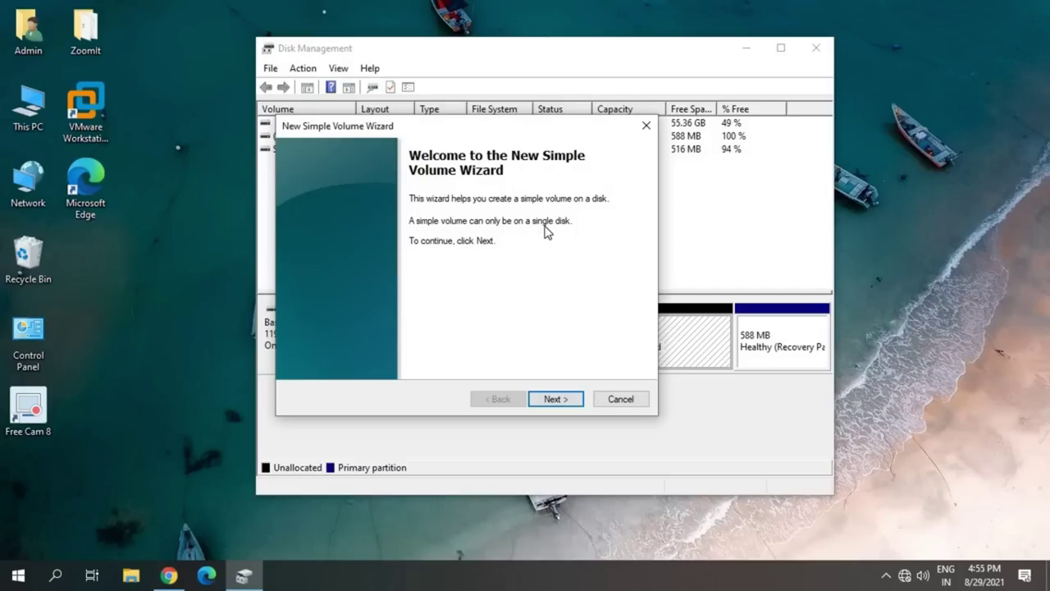
pyautogui.click(553, 400)
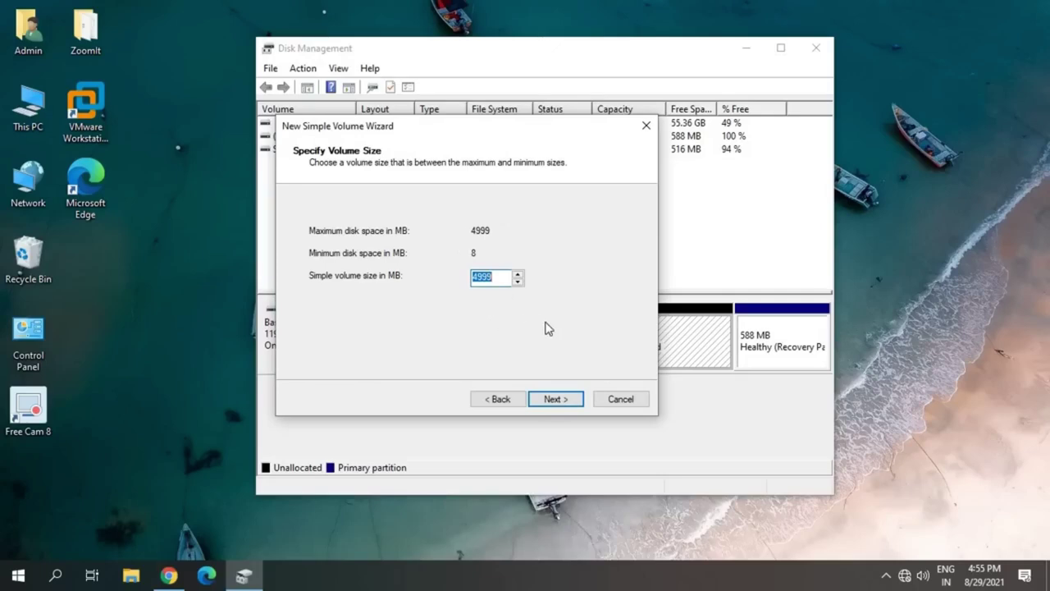
pyautogui.click(559, 400)
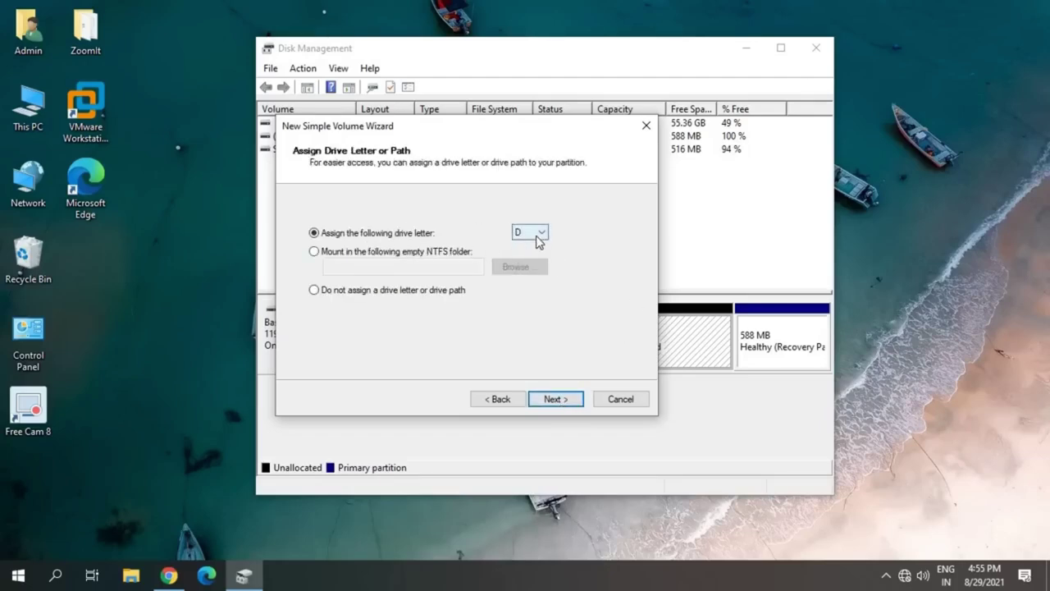
pyautogui.click(541, 237)
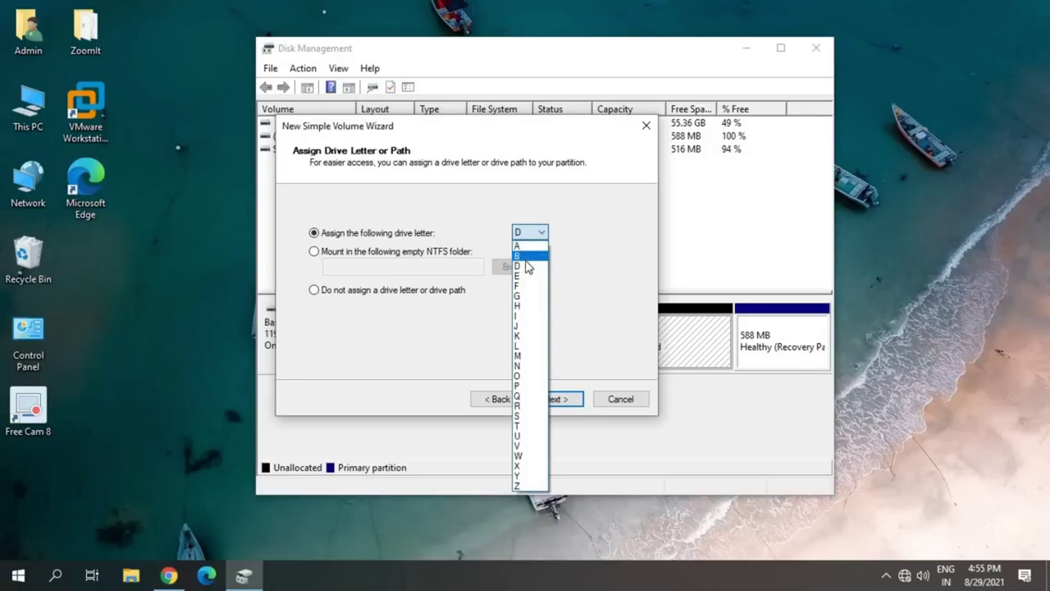
pyautogui.click(525, 267)
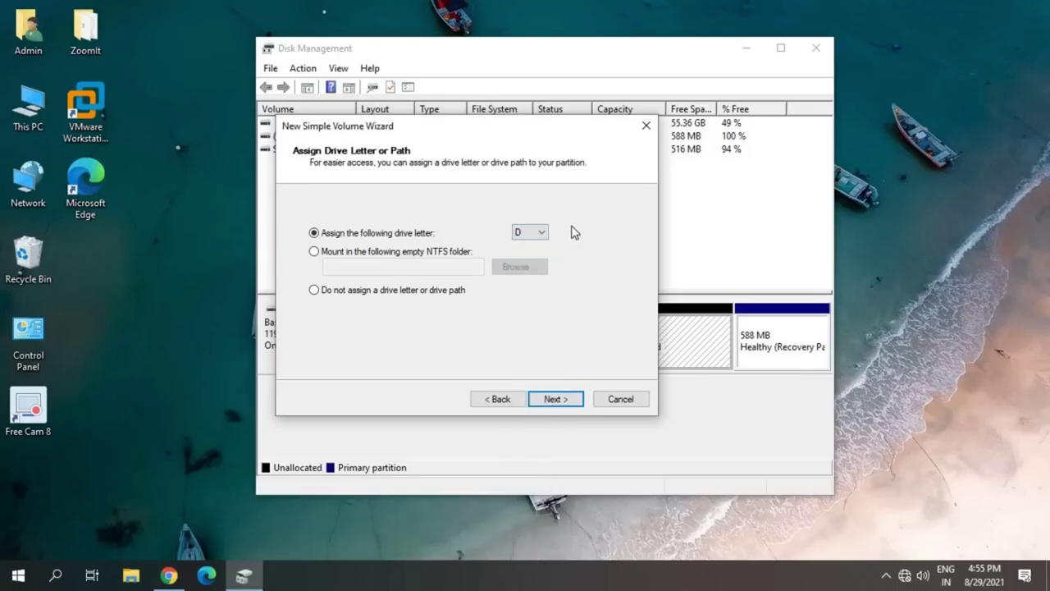
pyautogui.click(553, 400)
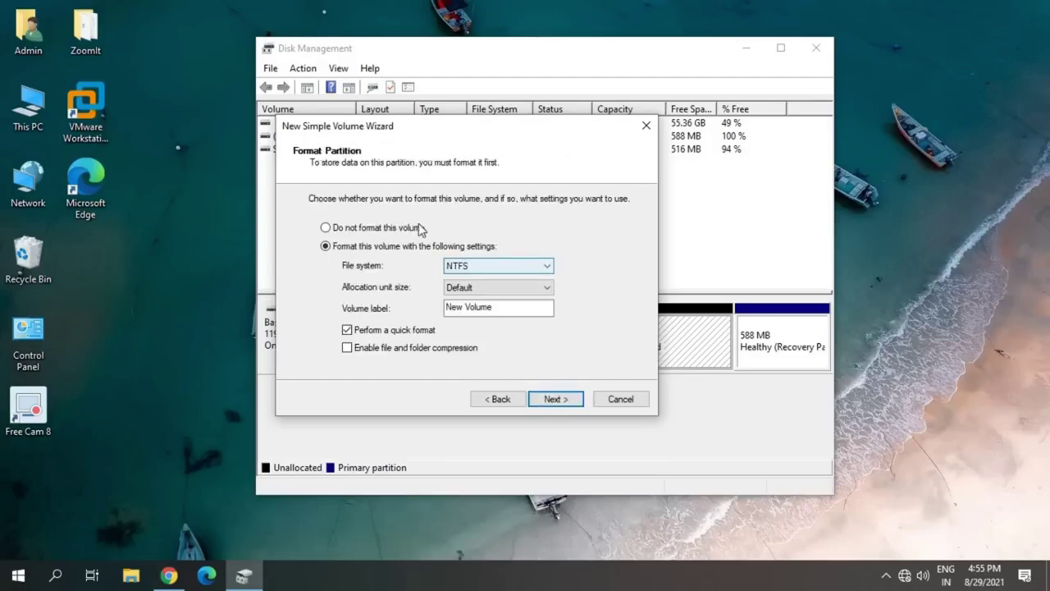
# - Set the new volume to format as NTFS with the label New Volume, and complete the wizard
pyautogui.click(471, 268)
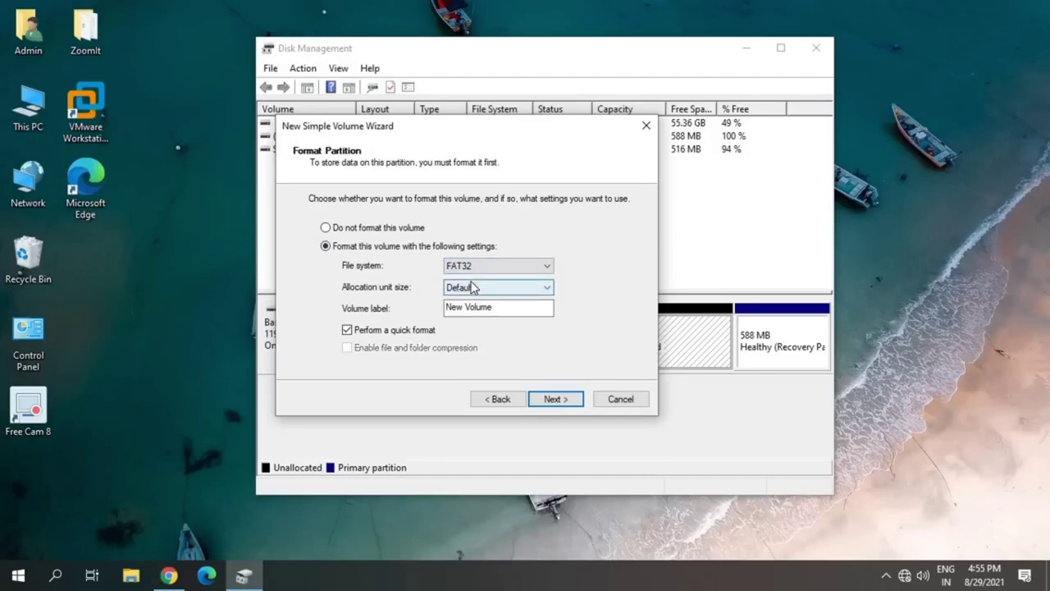
pyautogui.click(484, 271)
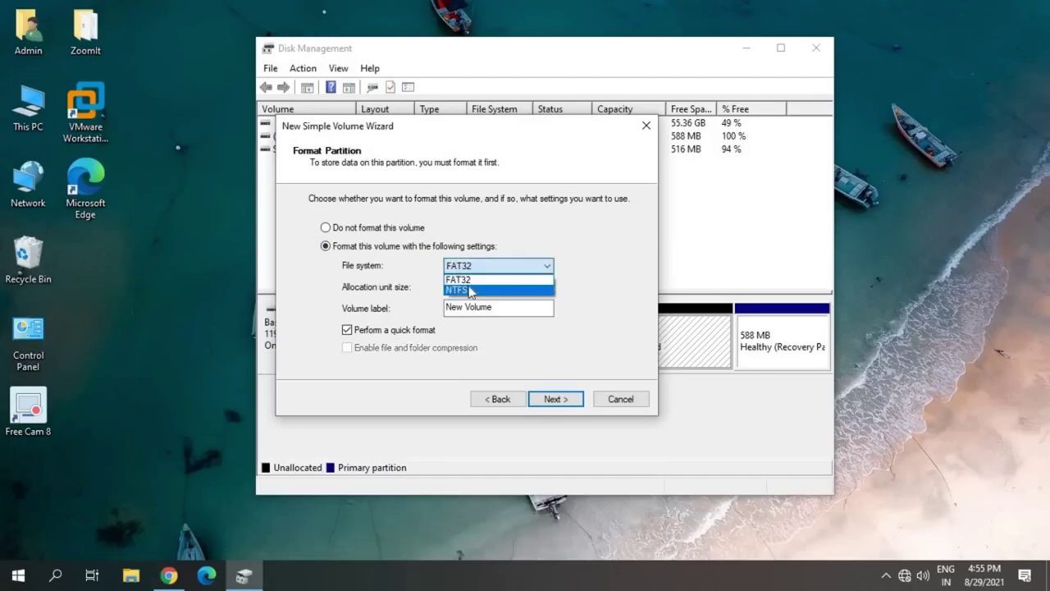
pyautogui.click(470, 291)
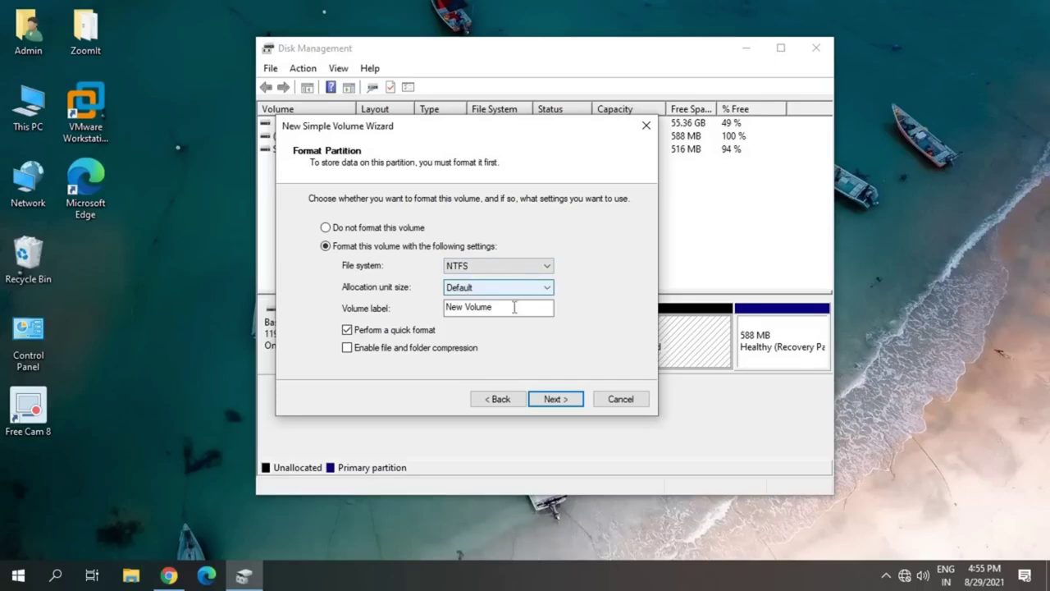
pyautogui.moveTo(507, 307); pyautogui.dragTo(411, 309)
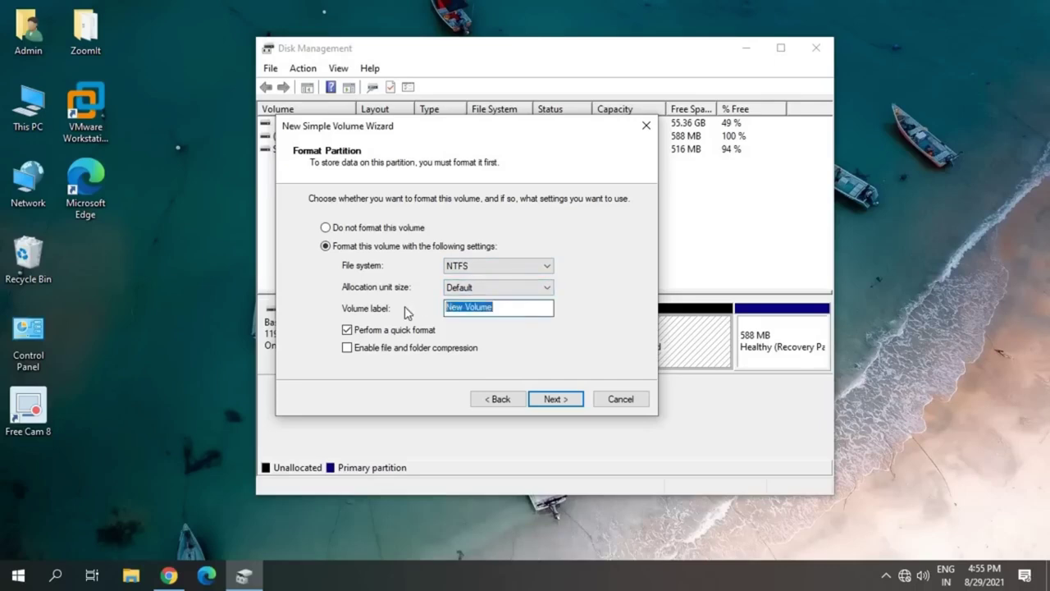
pyautogui.click(554, 400)
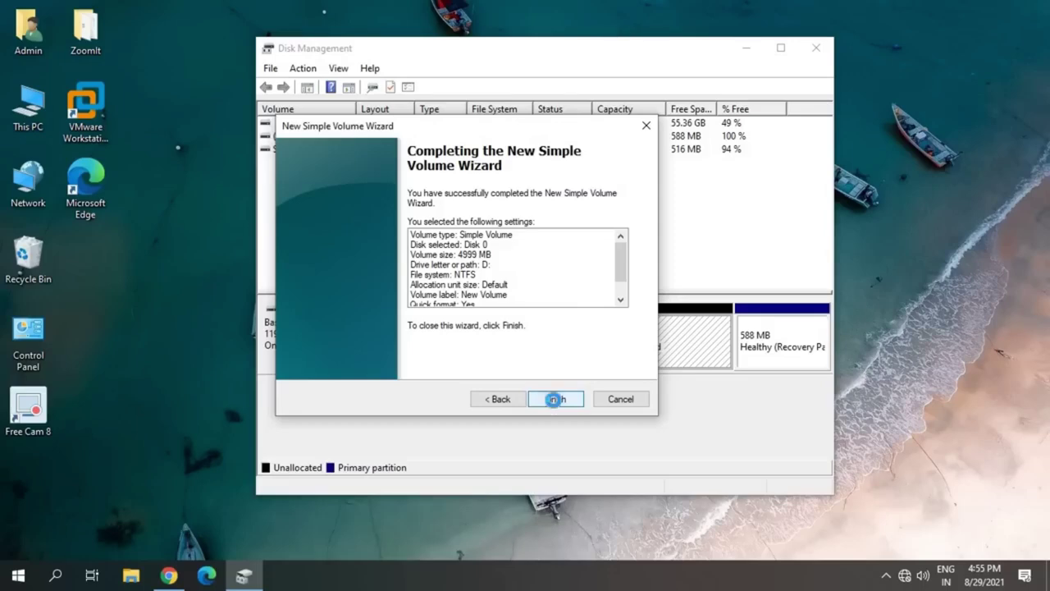
pyautogui.click(554, 400)
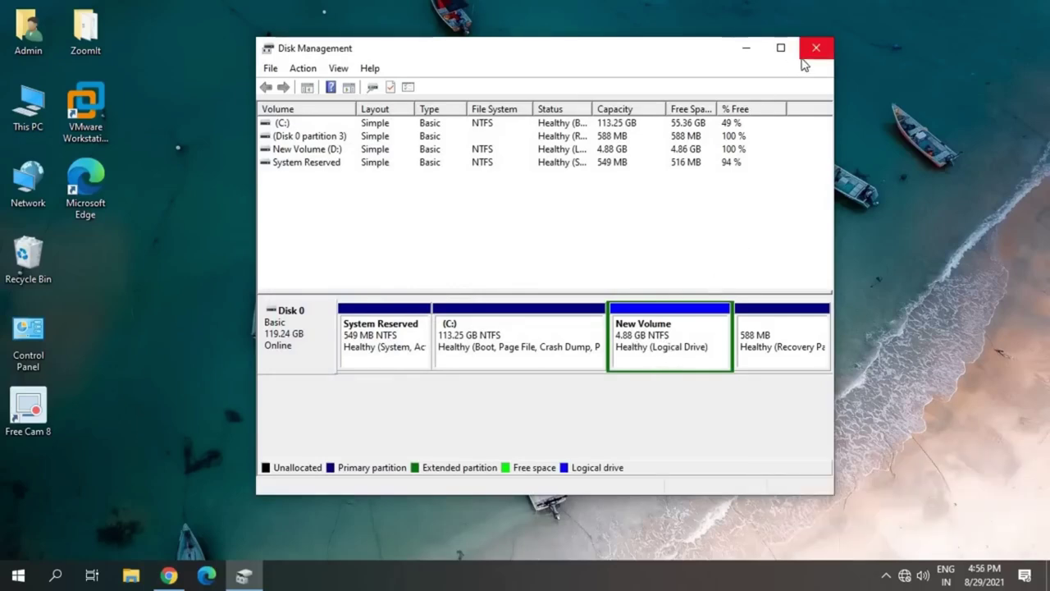
# - Close Disk Management and check the New Volume (D:) drive under This PC in File Explorer
pyautogui.click(817, 50)
pyautogui.click(131, 576)
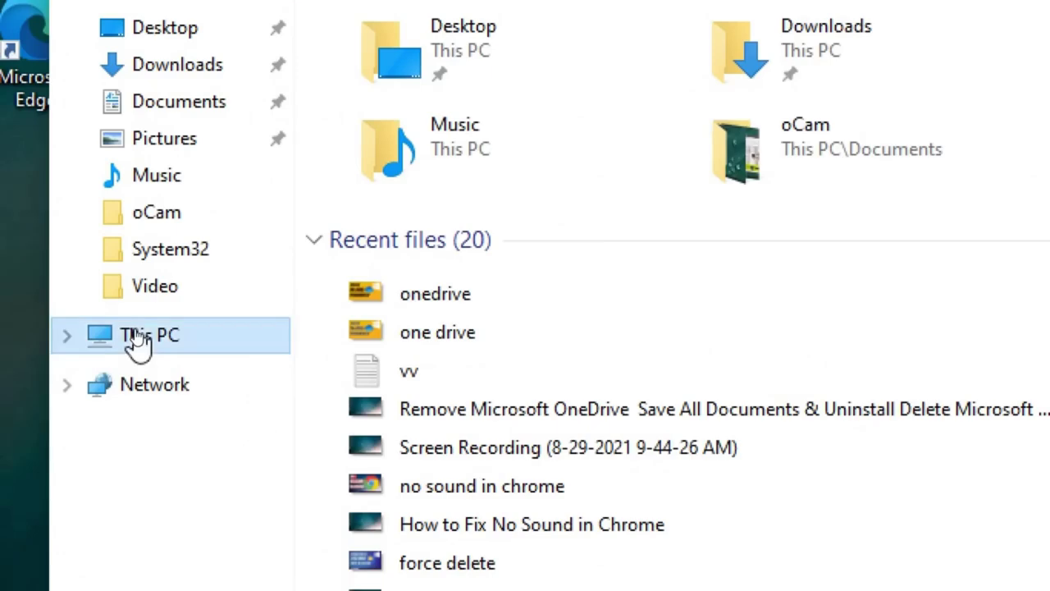
pyautogui.click(139, 333)
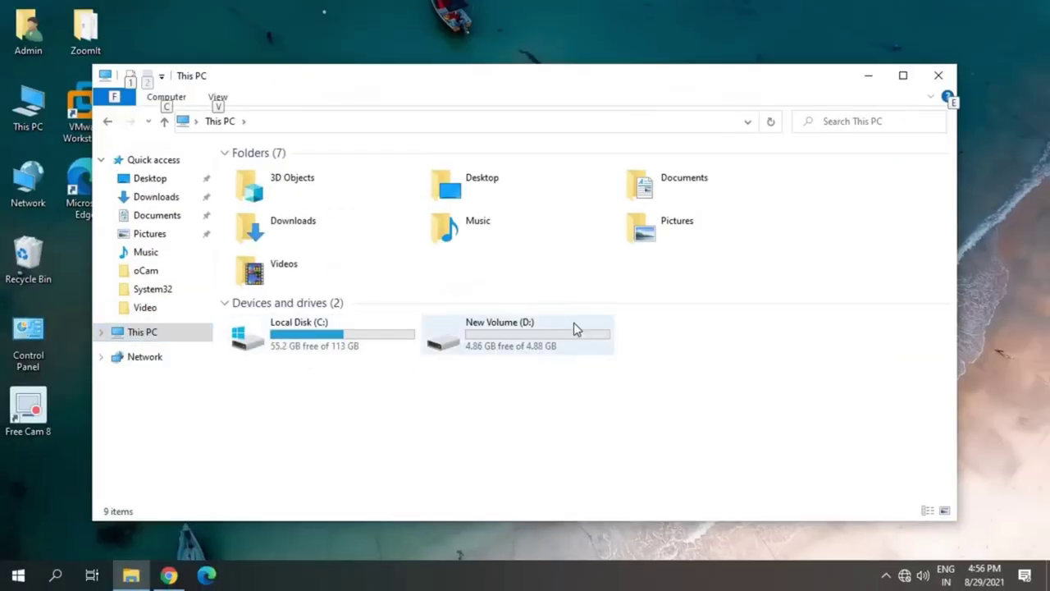
pyautogui.click(1011, 322)
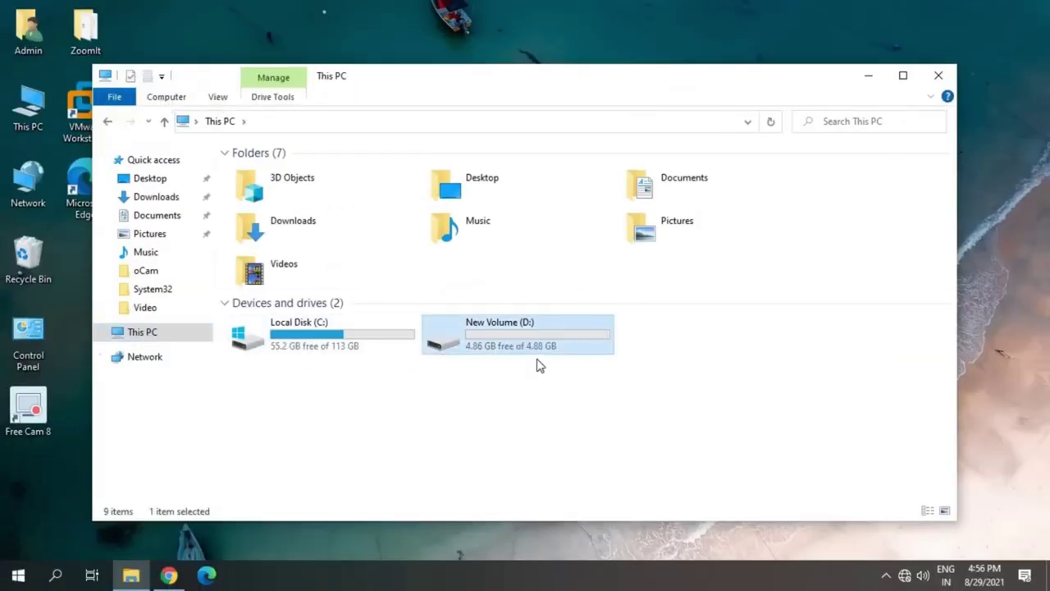